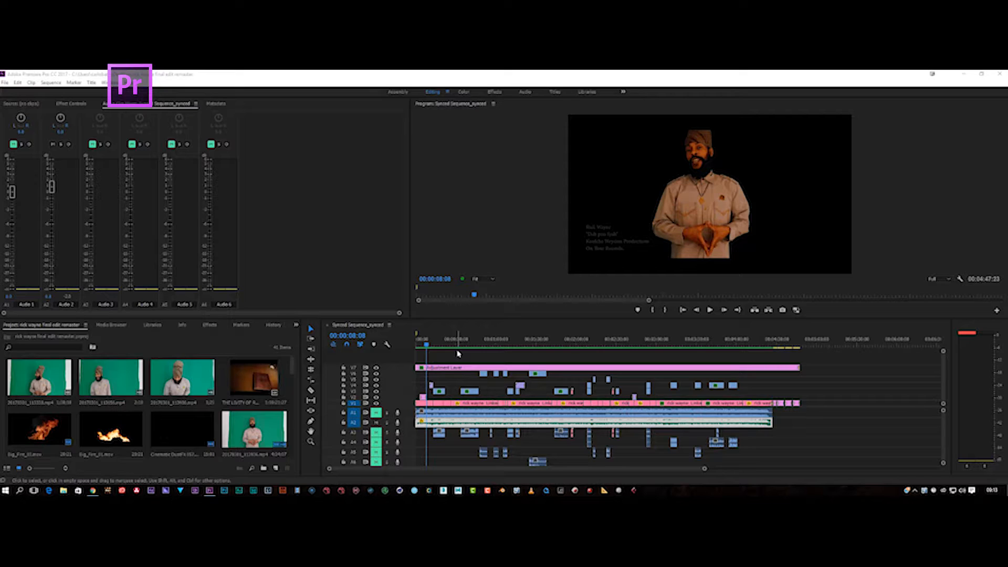
# Move the sequence playhead to 00:00:49:11 and skim two of the green-screen clips in the source monitor.
pyautogui.click(487, 340)
pyautogui.click(484, 343)
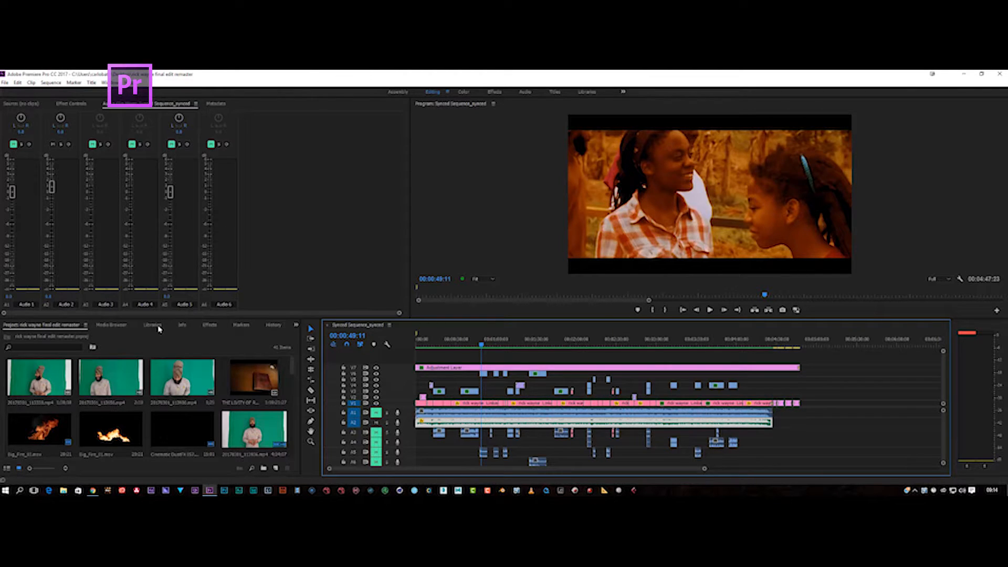
pyautogui.doubleClick(111, 377)
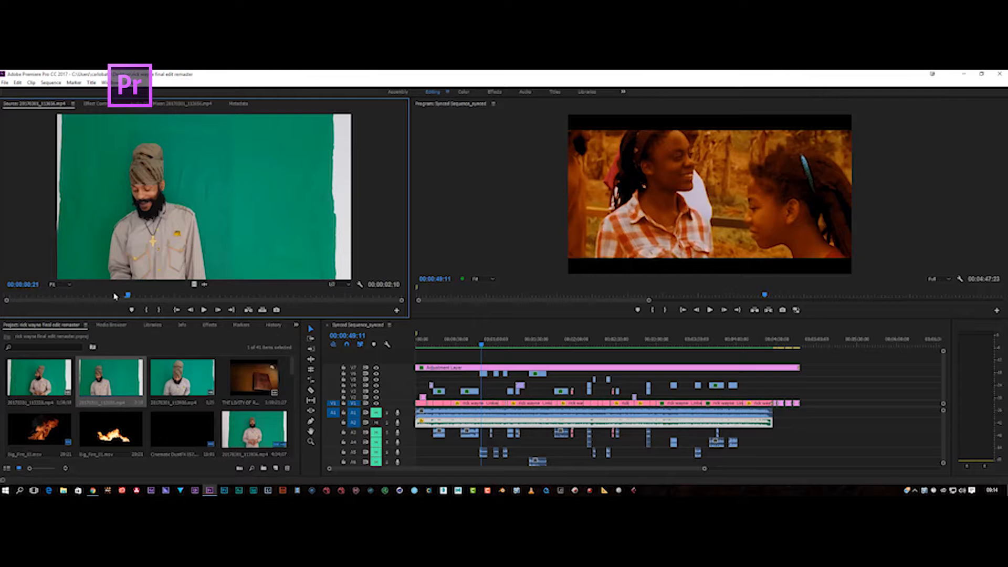
pyautogui.moveTo(129, 296)
pyautogui.mouseDown()
pyautogui.moveTo(276, 284)
pyautogui.moveTo(130, 295)
pyautogui.mouseUp()
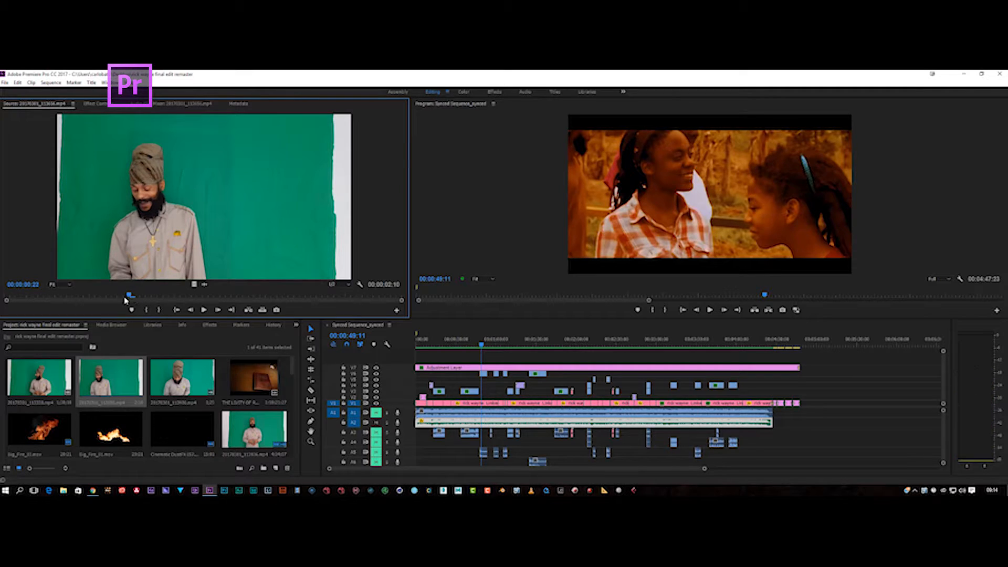
pyautogui.doubleClick(35, 385)
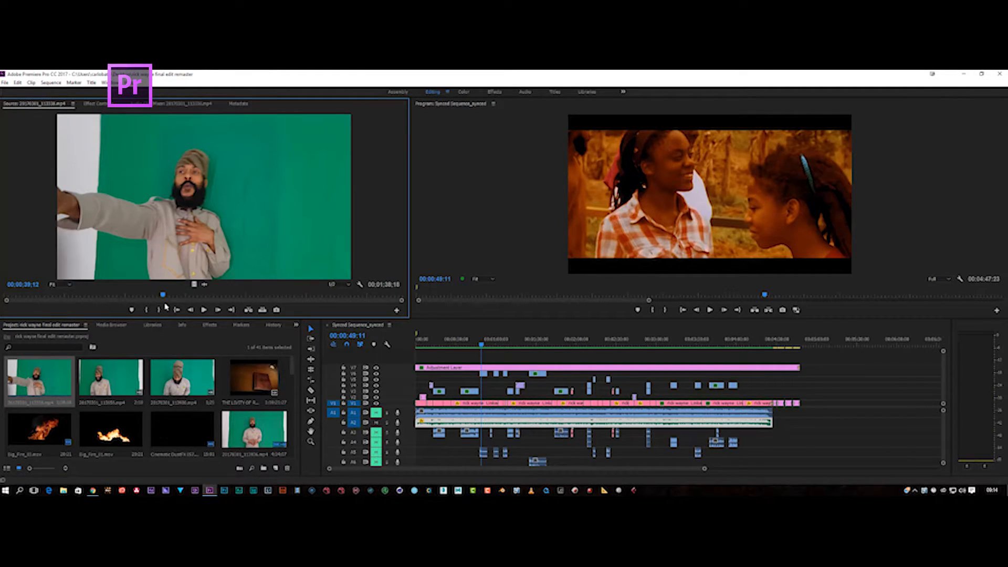
pyautogui.moveTo(164, 297)
pyautogui.mouseDown()
pyautogui.moveTo(186, 295)
pyautogui.moveTo(175, 296)
pyautogui.mouseUp()
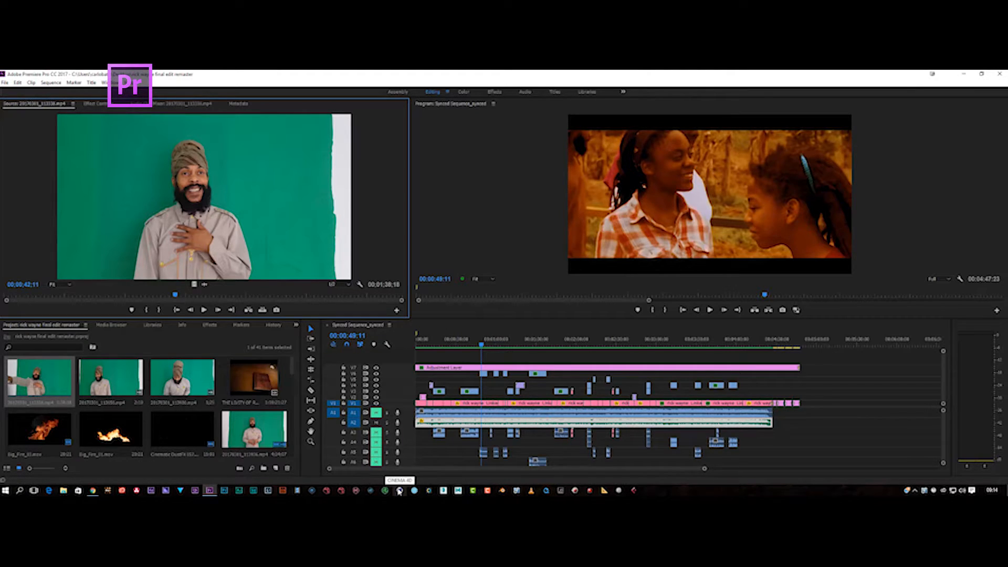
# Play the loaded green-screen source clip, rewind it to about 00:00:47, and play that passage again.
pyautogui.click(203, 311)
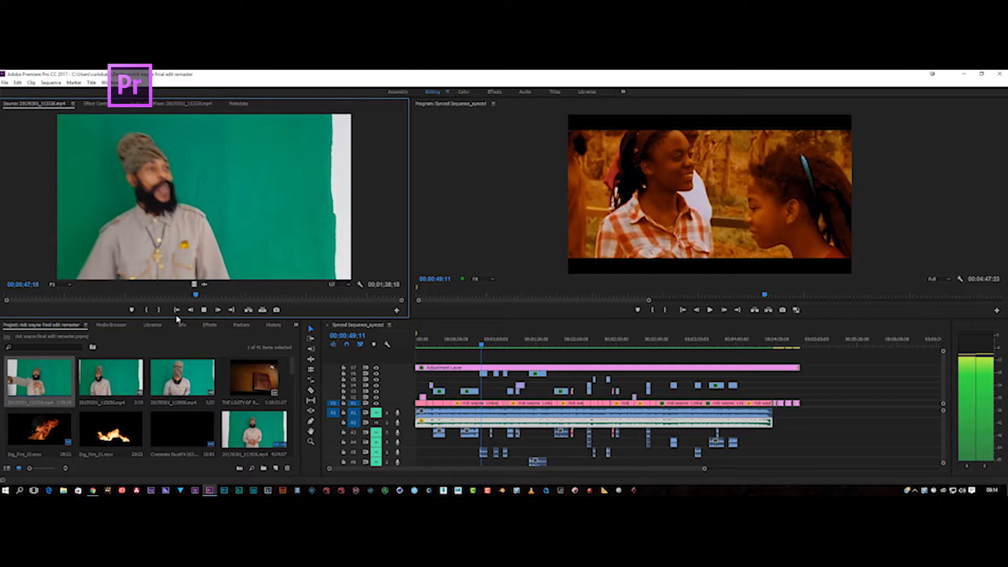
pyautogui.click(205, 310)
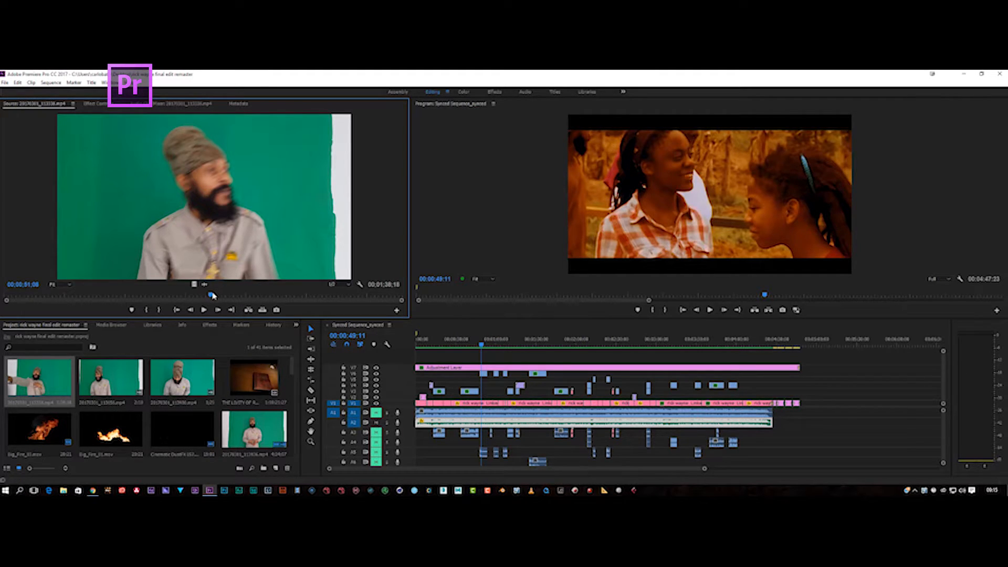
pyautogui.moveTo(212, 295); pyautogui.dragTo(199, 294)
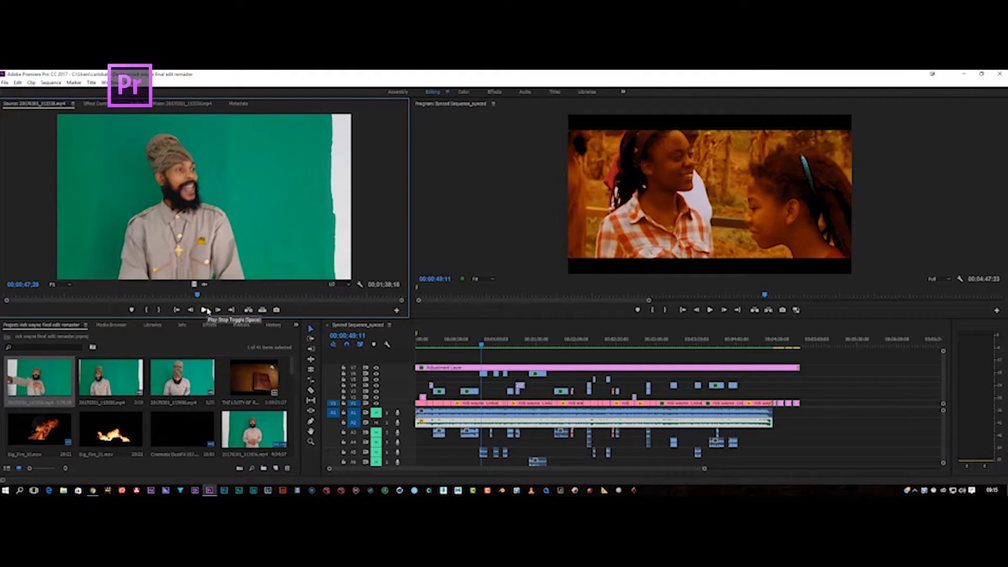
pyautogui.click(206, 310)
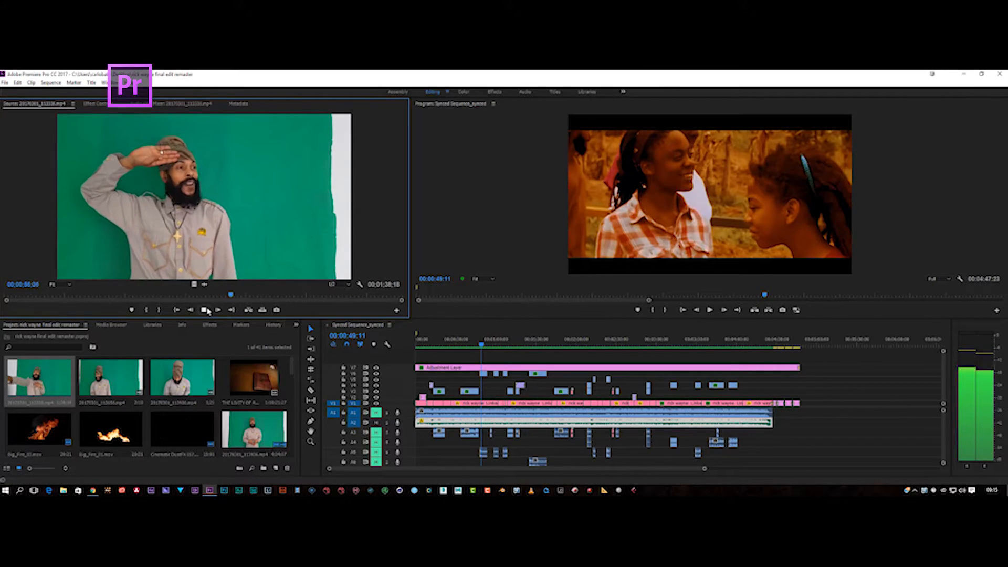
pyautogui.click(206, 310)
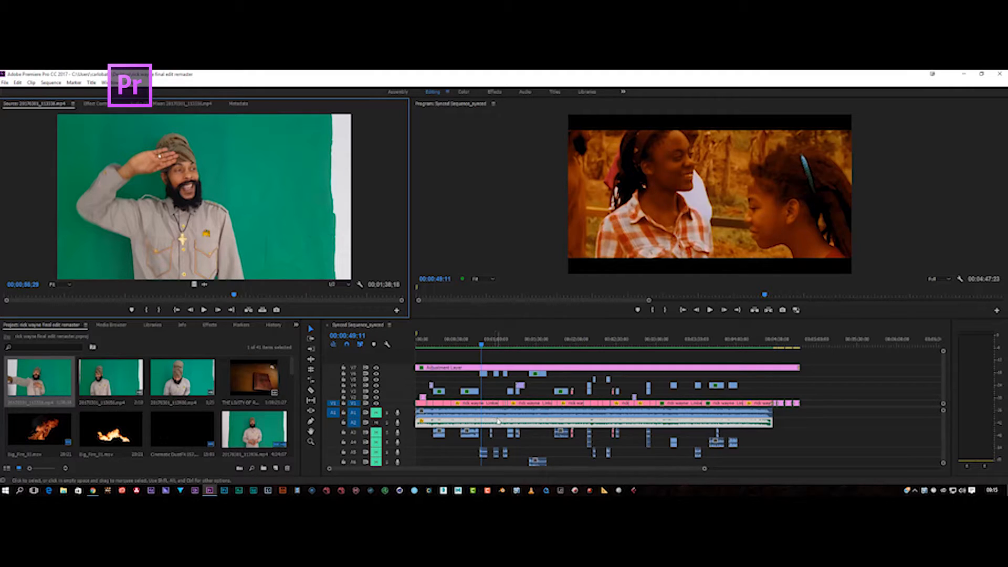
# Play the edited sequence from 00:00:49:11 for a few seconds and return the playhead to 00:00:02:11.
pyautogui.click(710, 311)
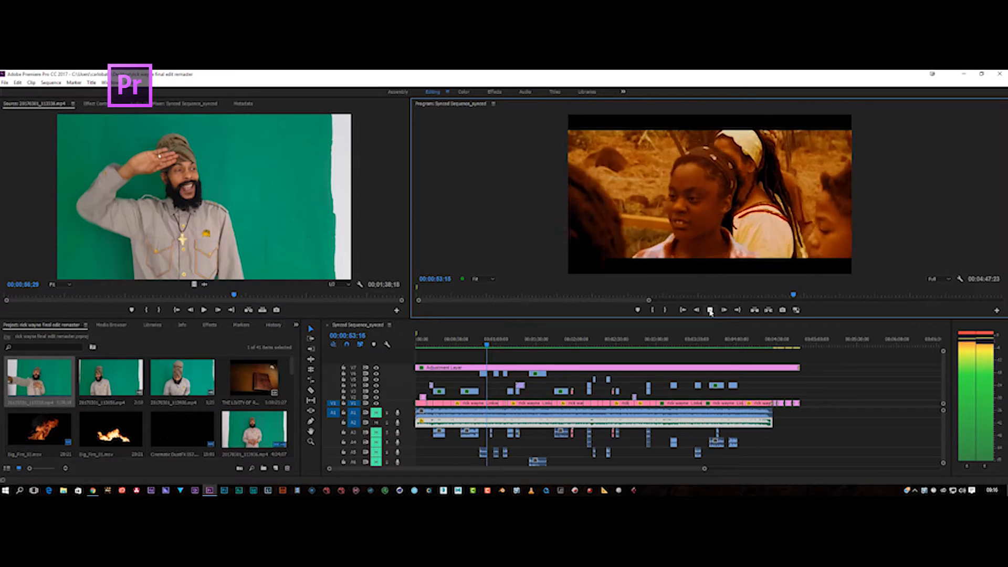
pyautogui.click(710, 311)
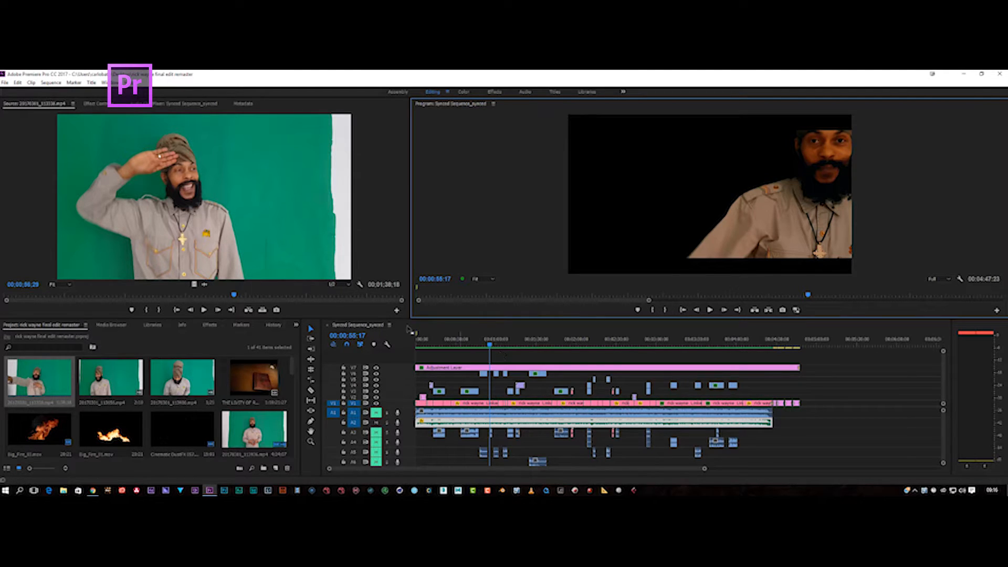
pyautogui.click(420, 345)
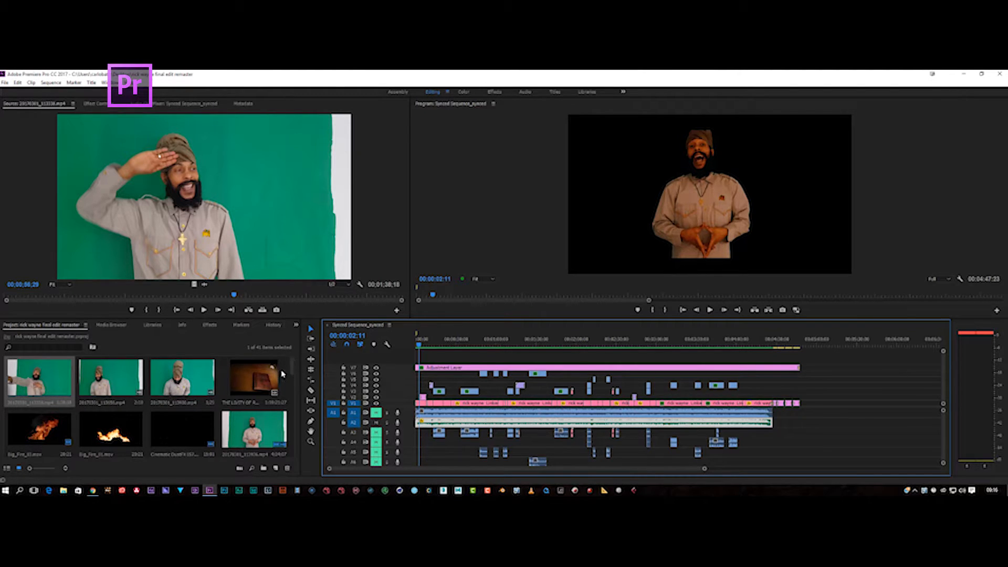
# Browse the footage thumbnails in the project and return to the first clips.
pyautogui.moveTo(291, 368); pyautogui.dragTo(292, 382)
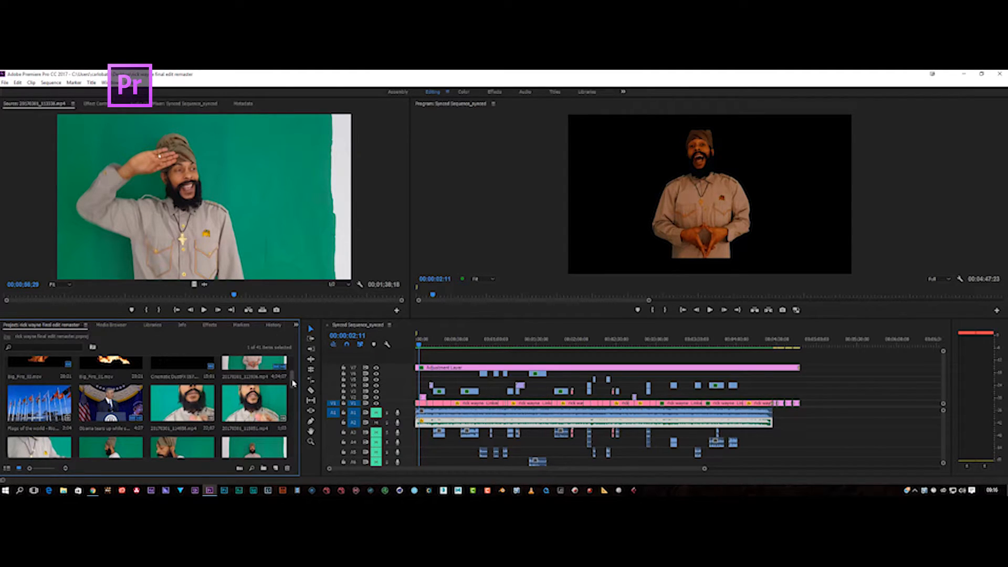
pyautogui.moveTo(292, 381); pyautogui.dragTo(292, 390)
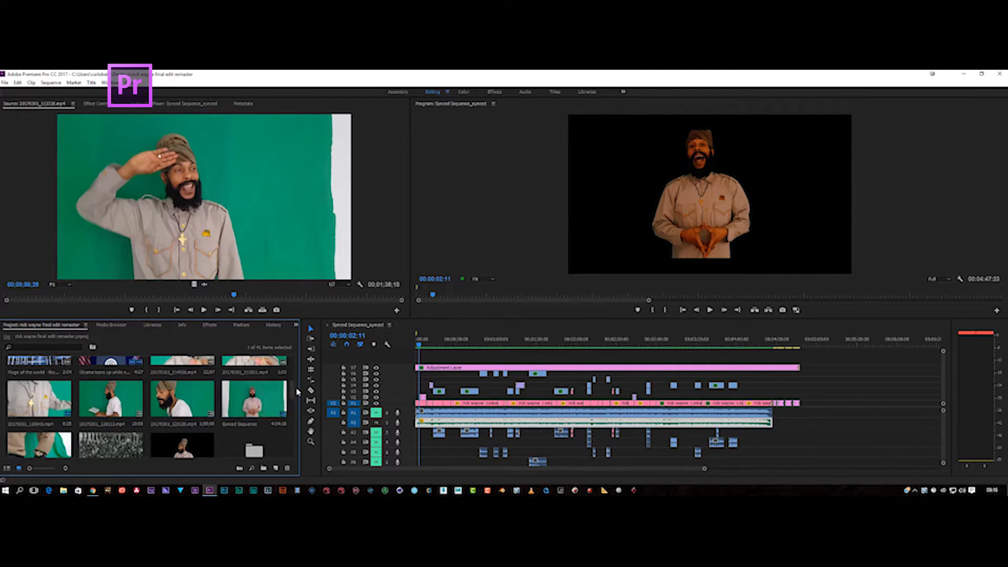
pyautogui.scroll(3, 298, 375)
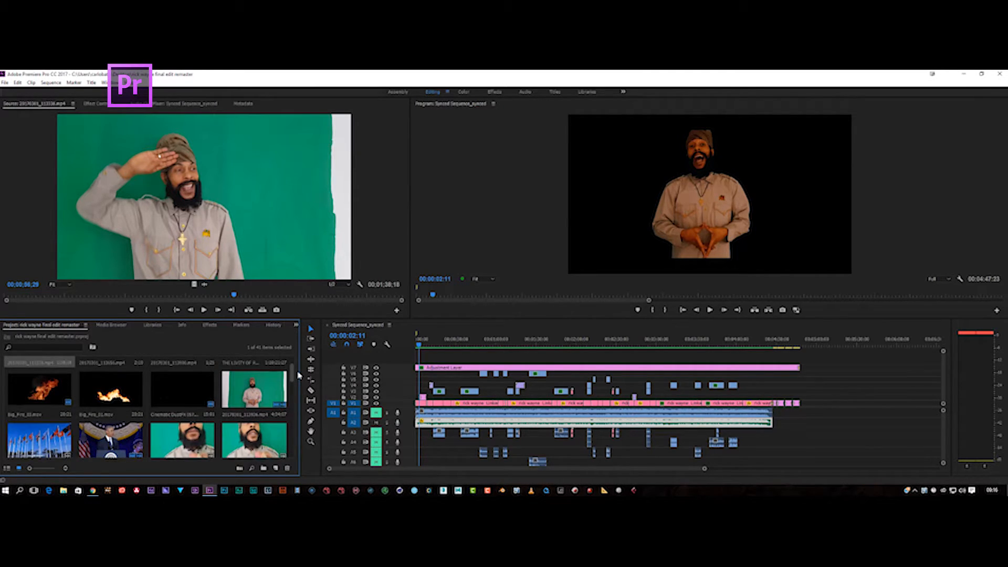
pyautogui.scroll(2, 298, 374)
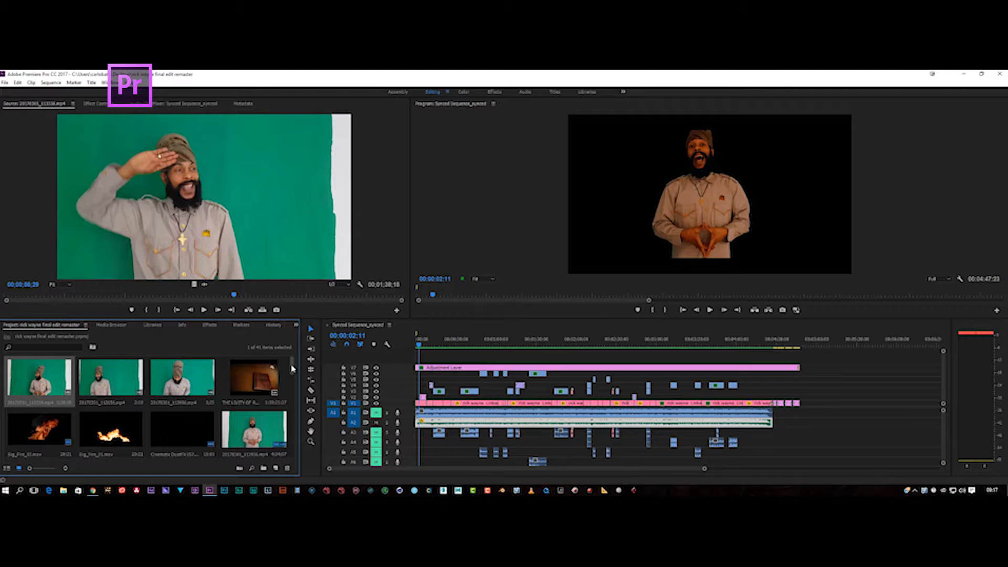
# Switch to the Color workspace and inspect the graded shots across the first 40 seconds of the sequence.
pyautogui.click(463, 92)
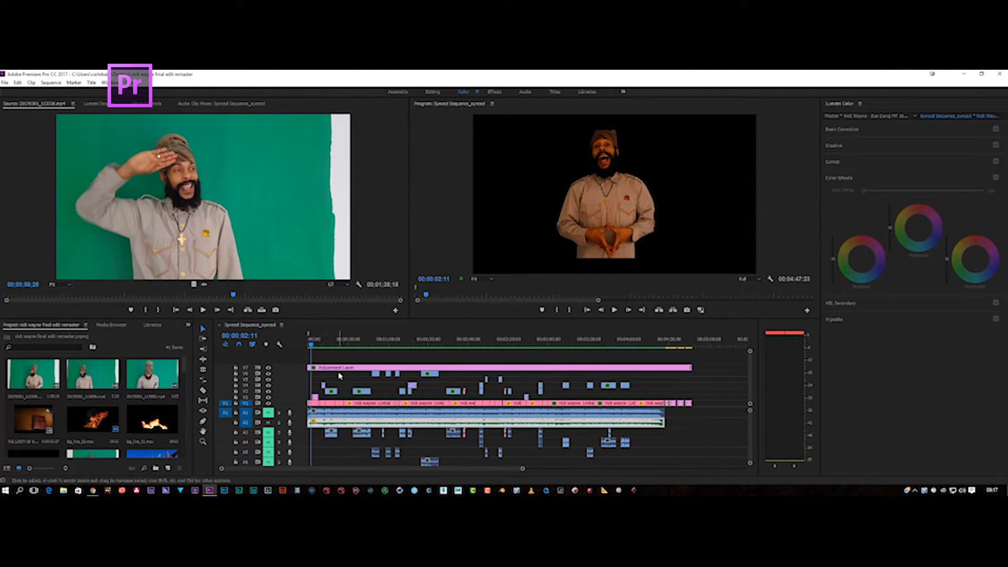
pyautogui.click(331, 344)
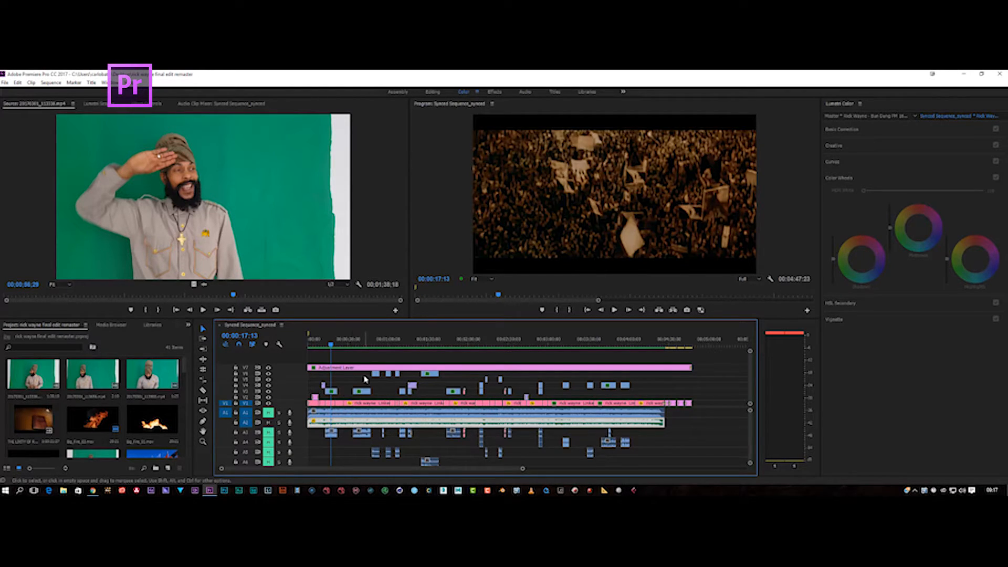
pyautogui.click(334, 346)
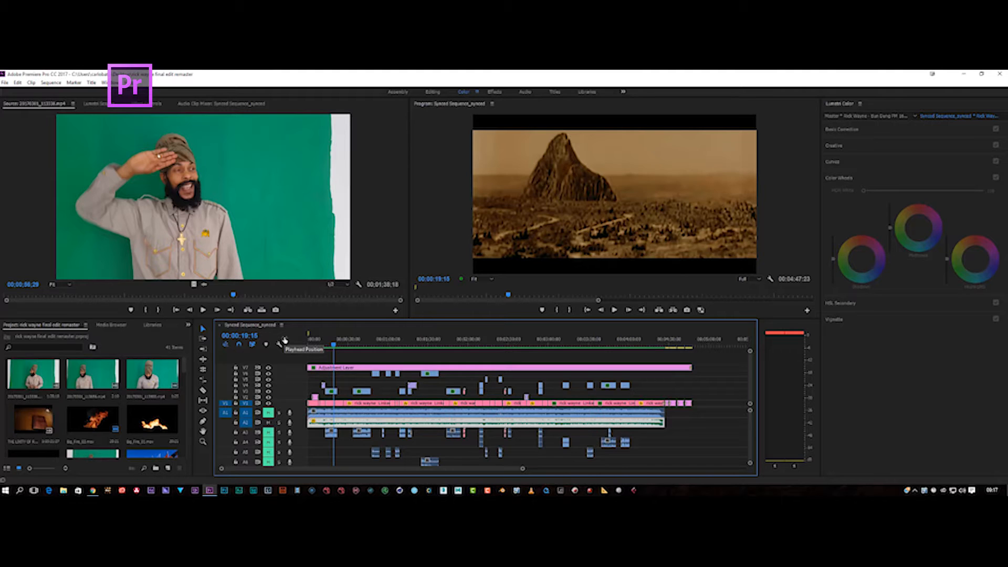
pyautogui.click(313, 345)
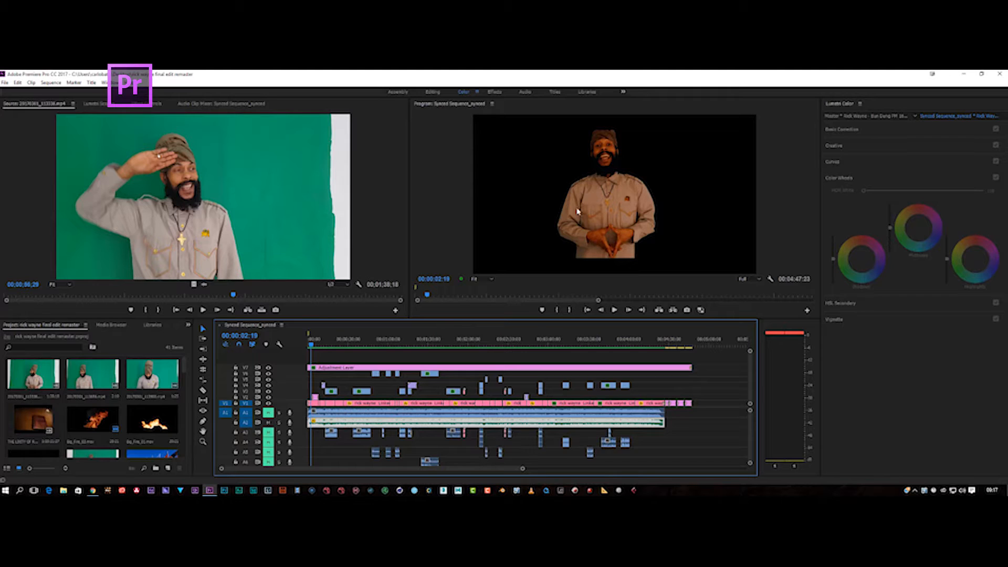
pyautogui.click(328, 343)
pyautogui.click(356, 344)
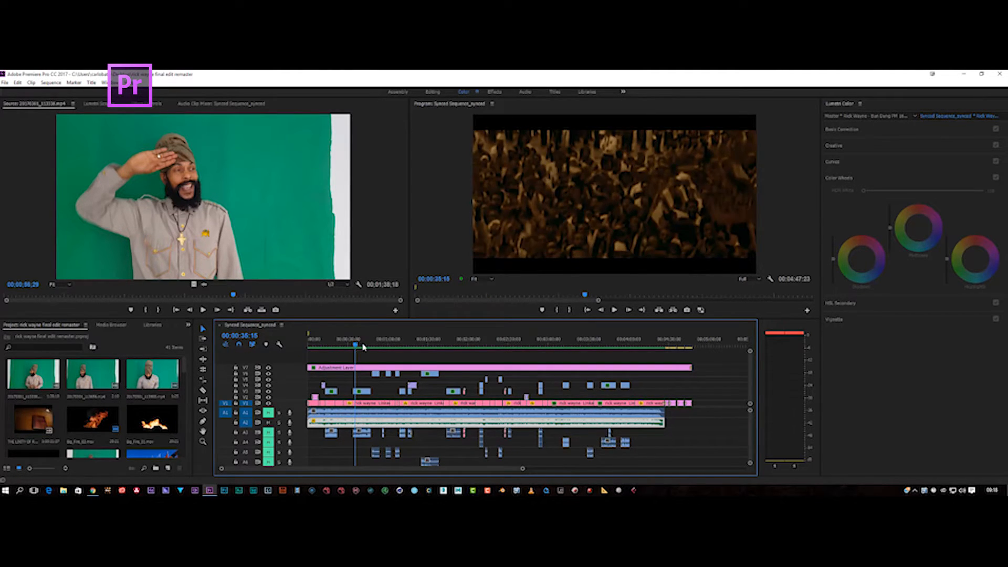
pyautogui.click(362, 345)
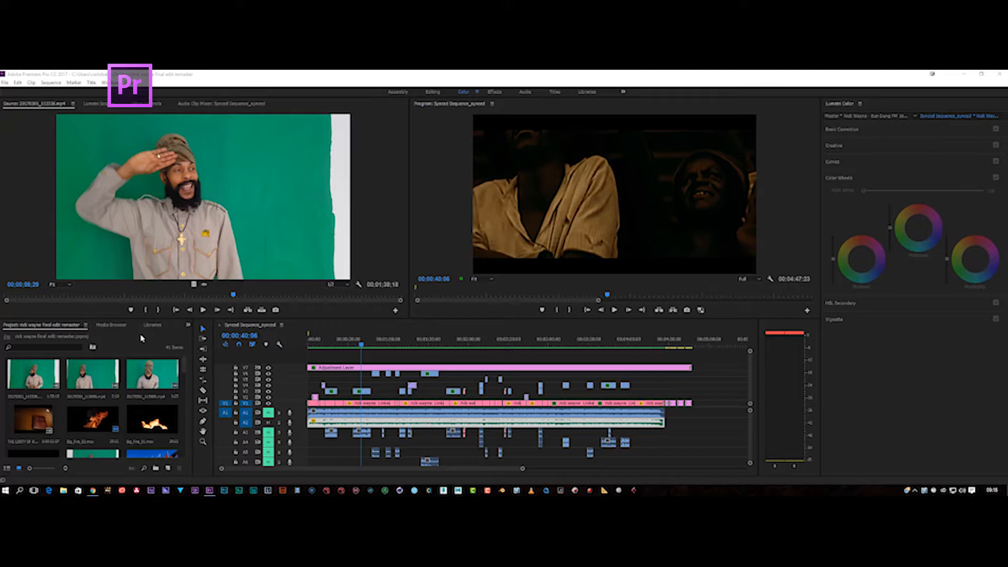
# Inspect the graded performance shots in the sequence between 00:01:23:12 and 00:03:04:07.
pyautogui.click(420, 345)
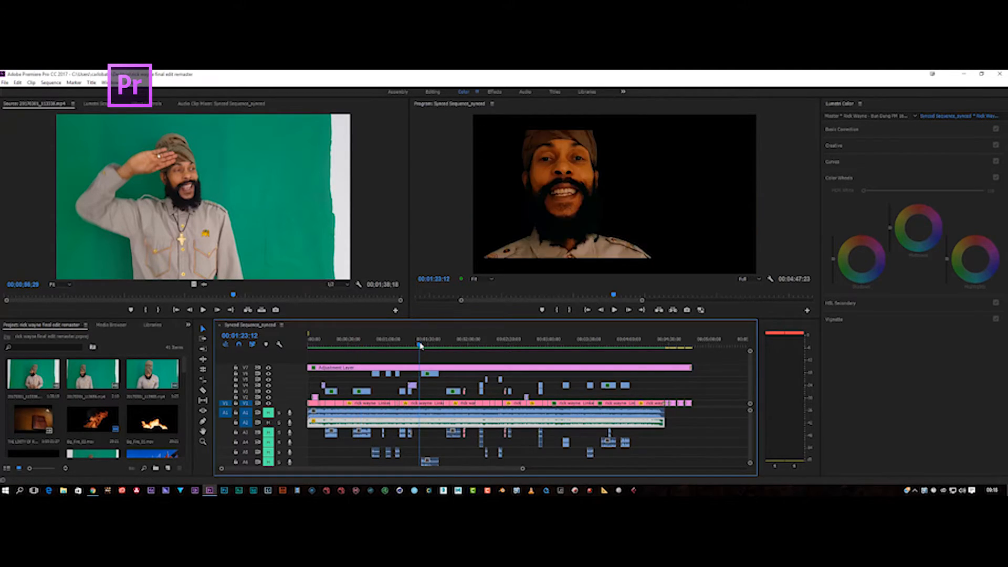
pyautogui.click(445, 345)
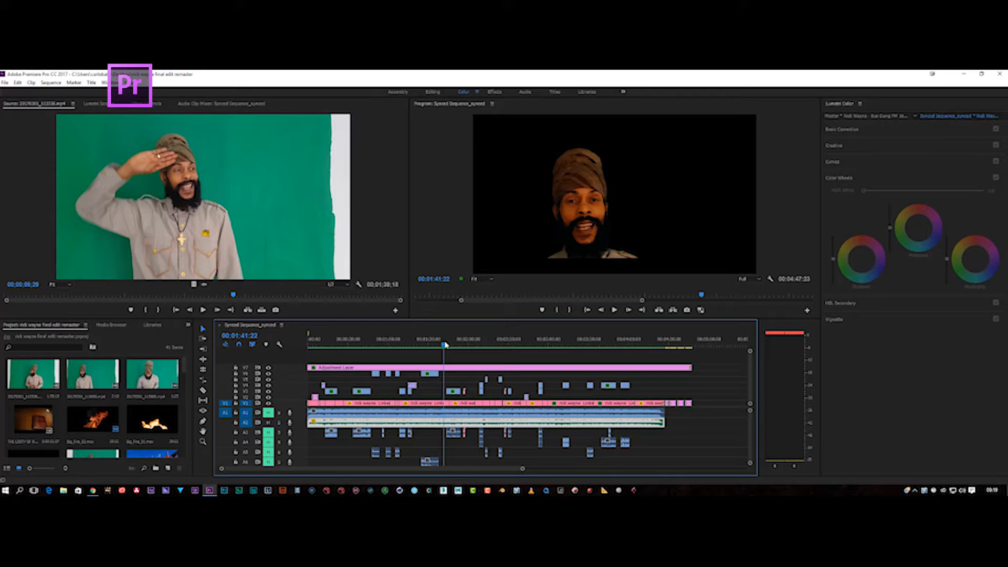
pyautogui.moveTo(445, 344); pyautogui.dragTo(476, 342)
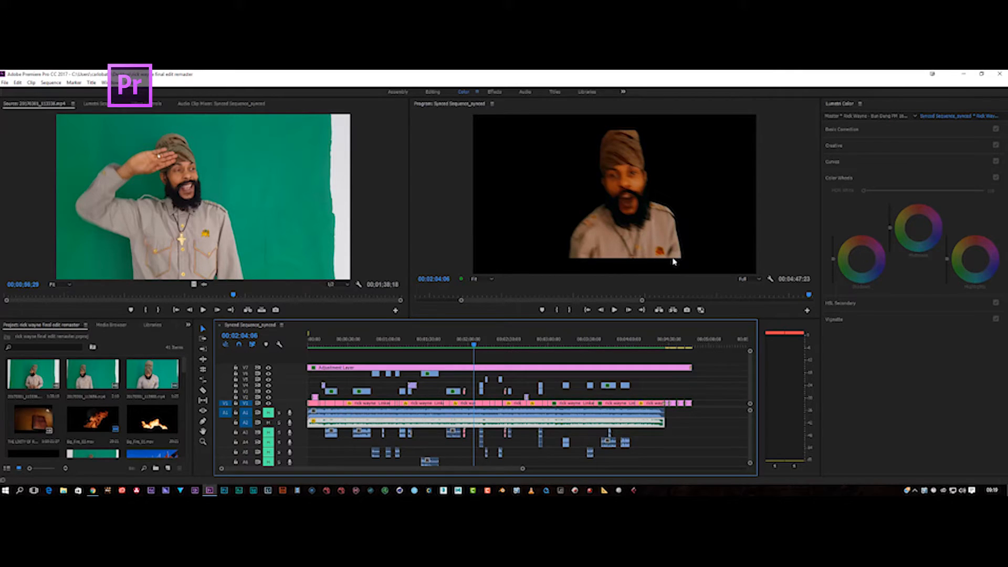
pyautogui.click(529, 345)
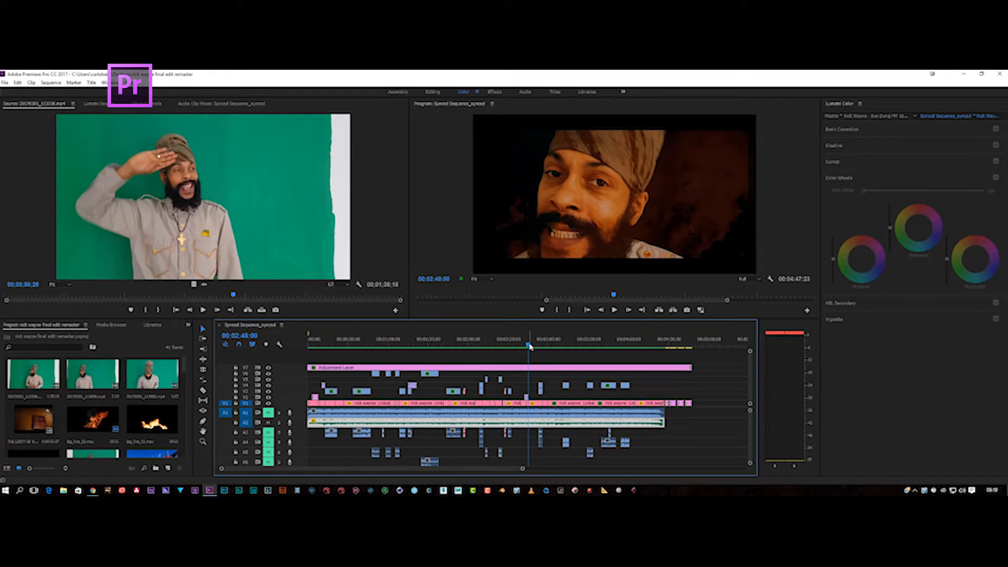
pyautogui.press('space')
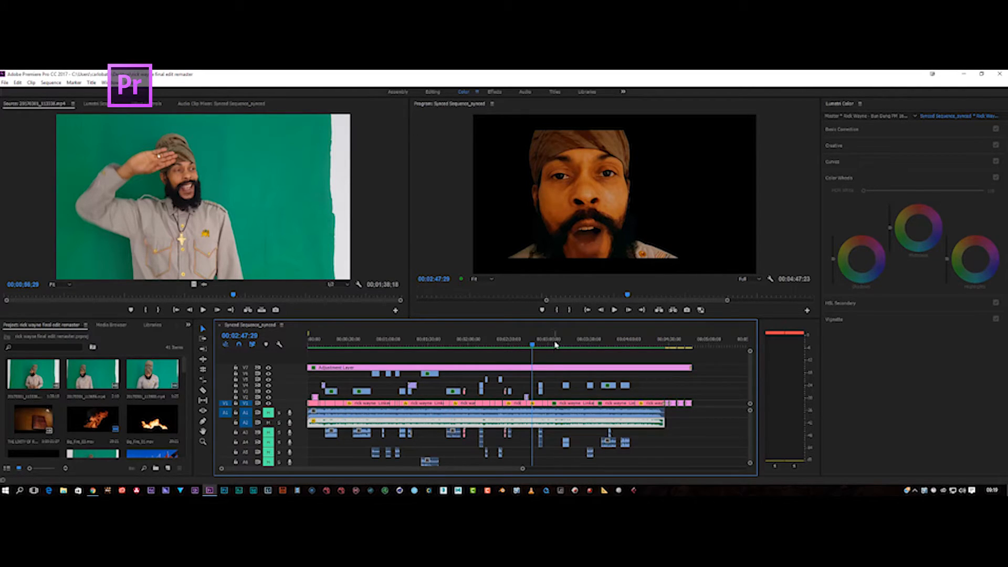
pyautogui.click(555, 344)
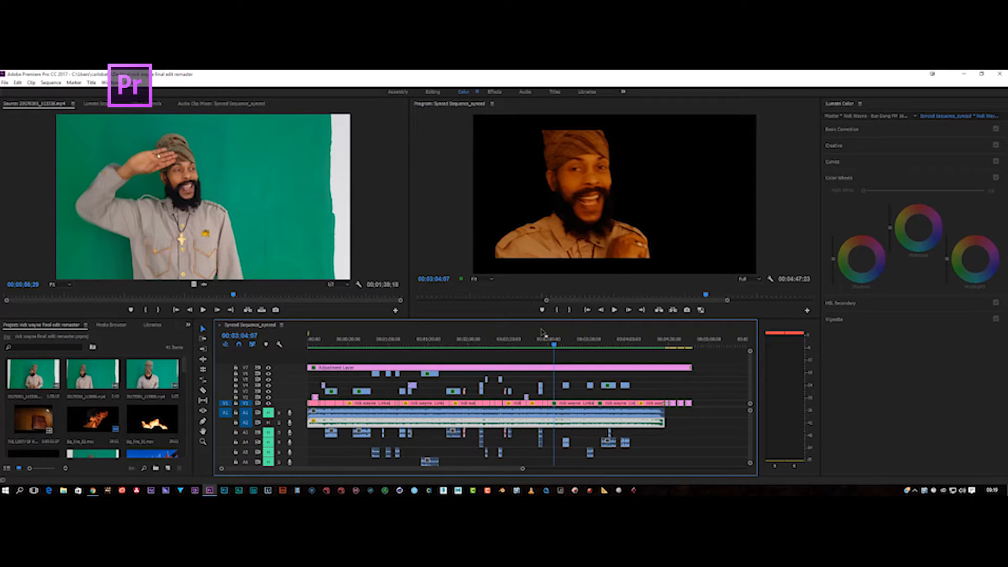
# Select the adjustment layer on V7 and examine the available looks in its Lumetri Color Creative settings.
pyautogui.click(460, 368)
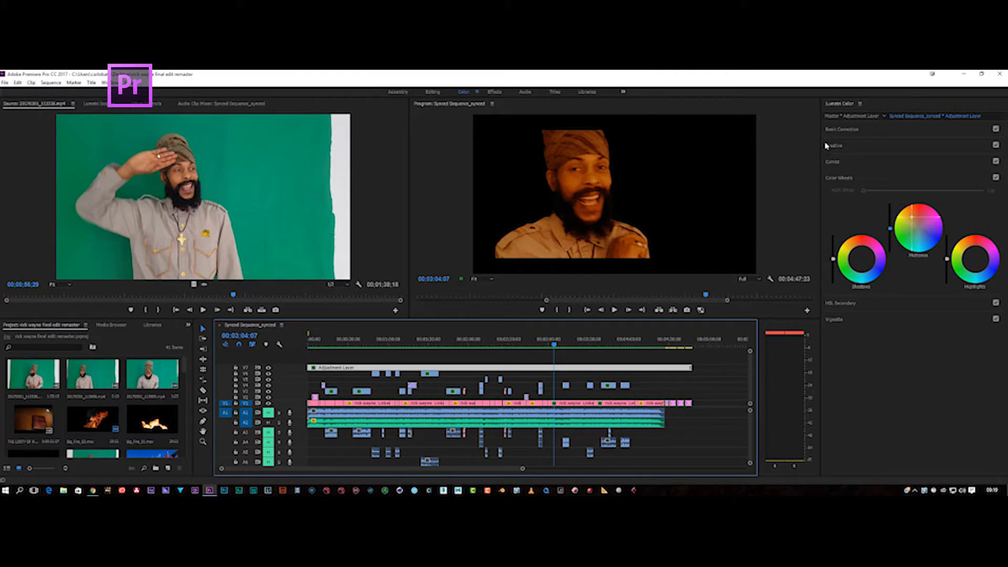
pyautogui.click(846, 151)
pyautogui.click(846, 150)
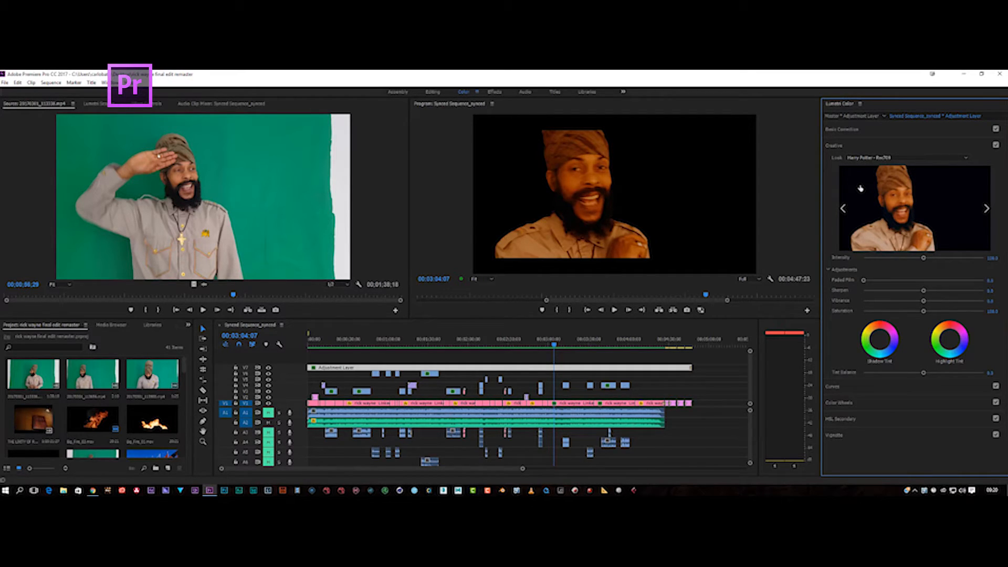
pyautogui.click(872, 159)
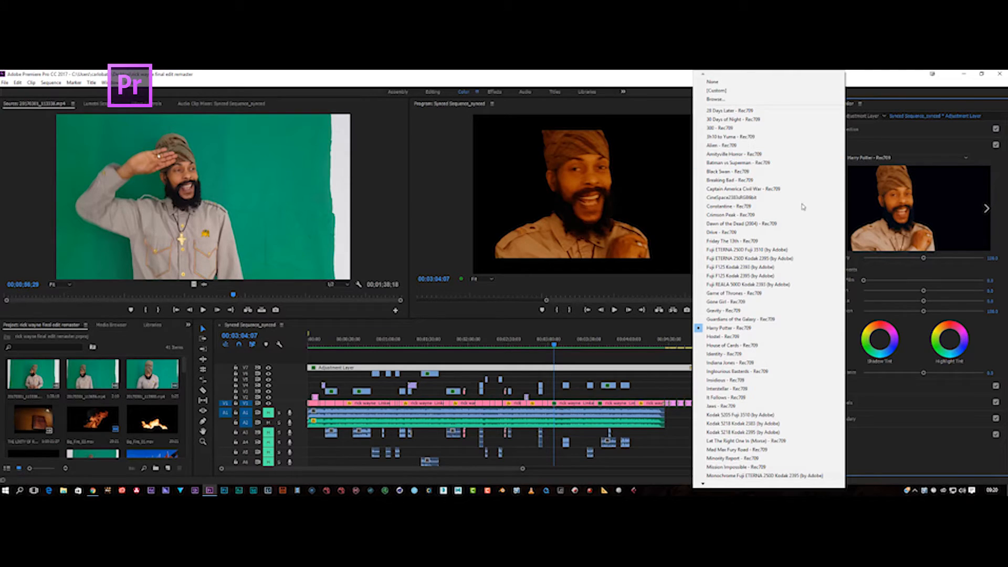
pyautogui.moveTo(703, 486)
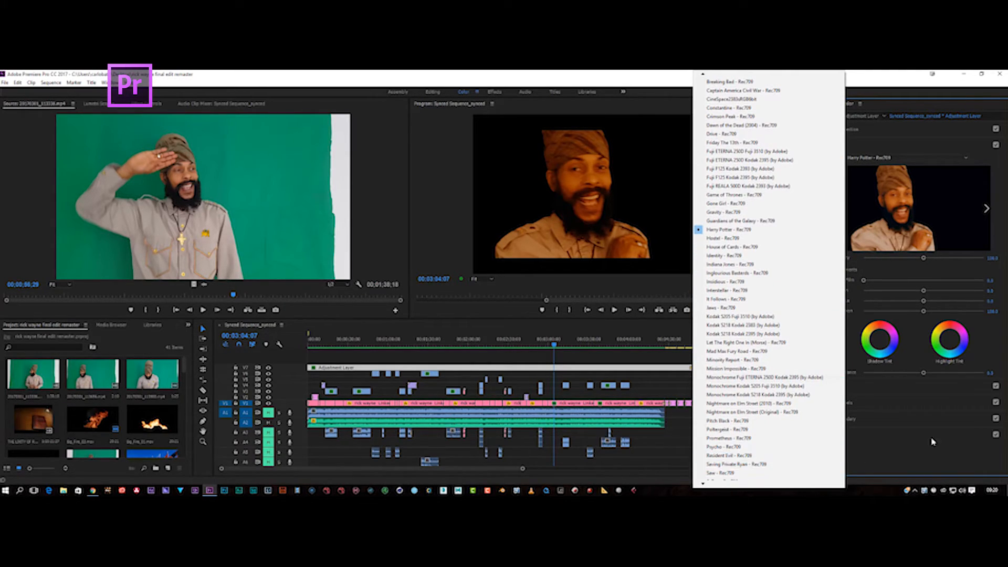
pyautogui.click(933, 442)
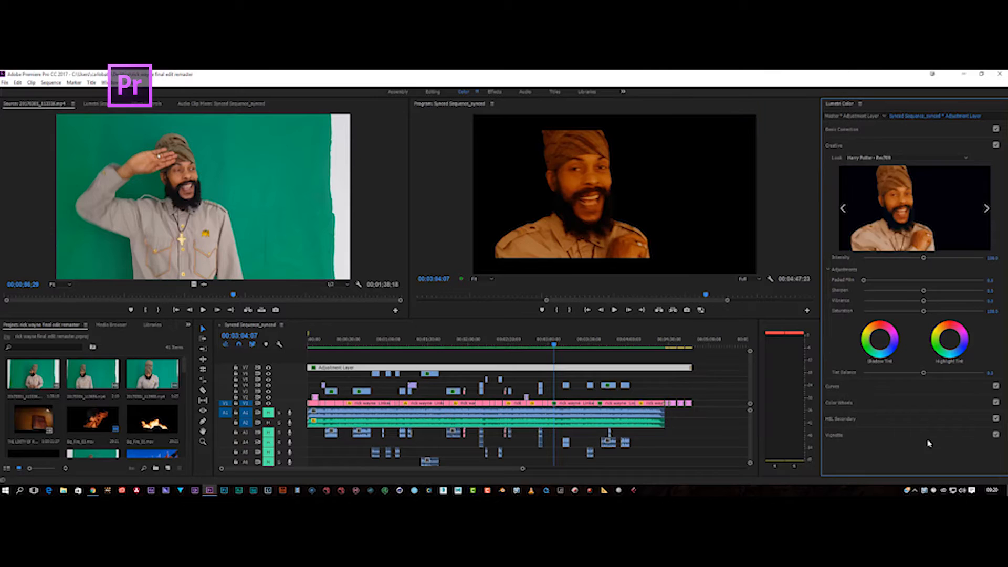
# Move the playhead to the close-up at 00:02:48:25 to view the adjustment layer's creative look there.
pyautogui.click(848, 149)
pyautogui.click(535, 345)
pyautogui.moveTo(535, 345); pyautogui.dragTo(534, 345)
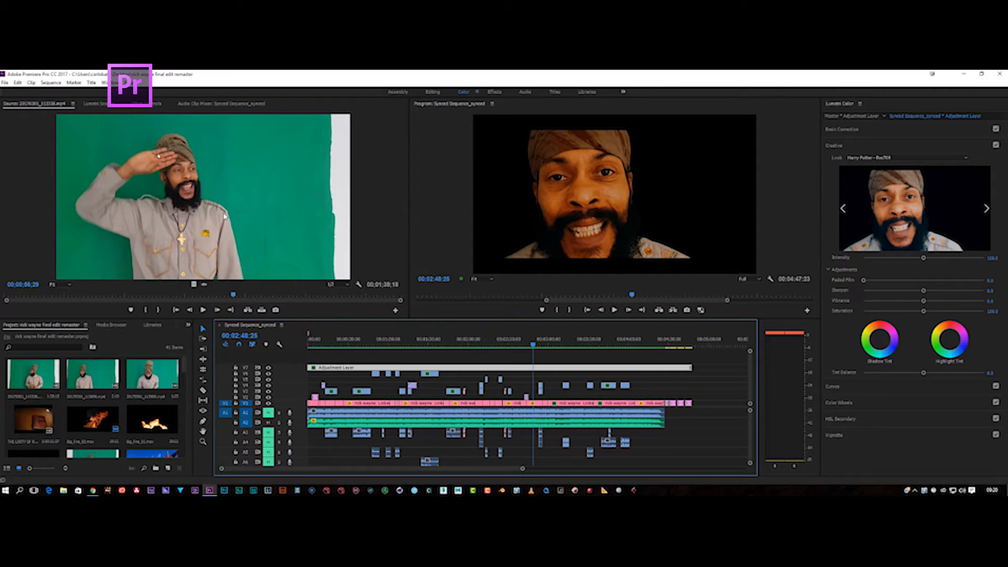
# Move the playhead to 00:00:15:02 and select several linked comp clips on V1 to check their individual Lumetri creative looks.
pyautogui.click(327, 345)
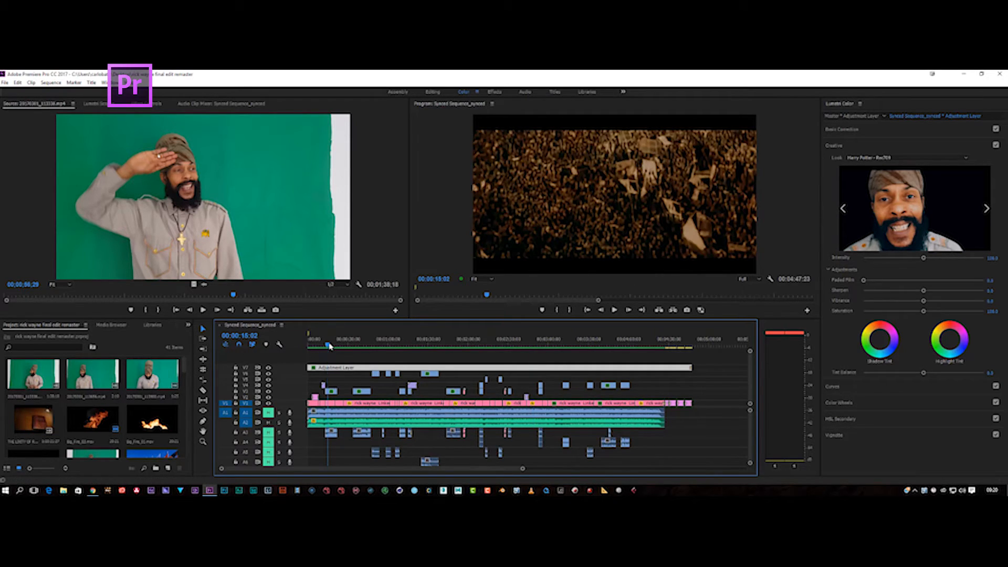
pyautogui.click(342, 404)
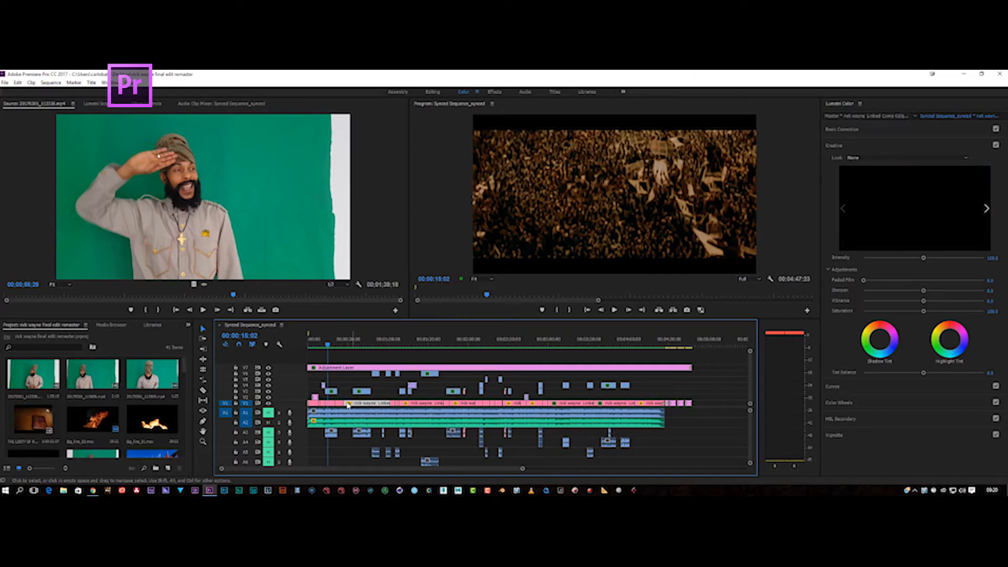
pyautogui.click(340, 404)
pyautogui.click(330, 402)
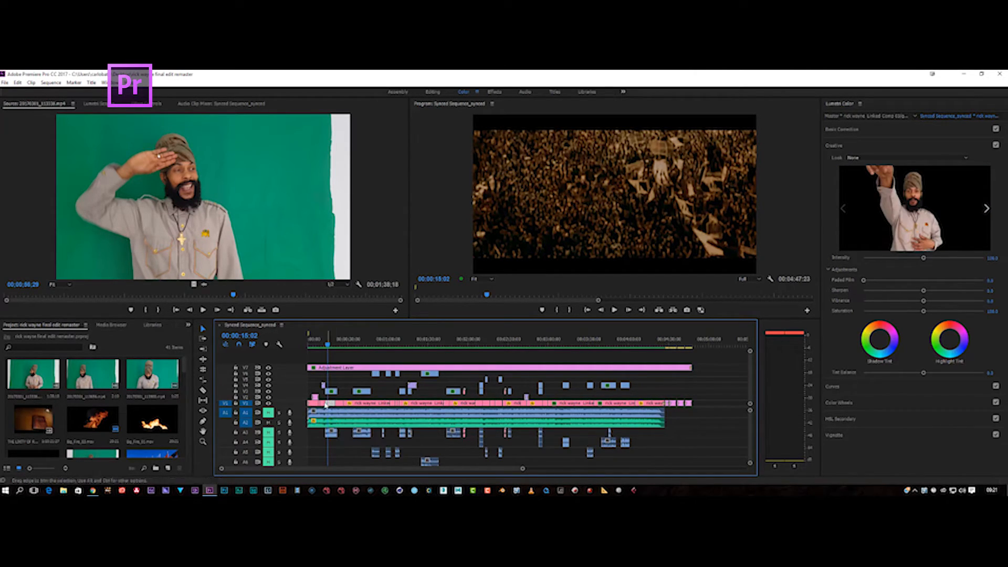
pyautogui.click(324, 405)
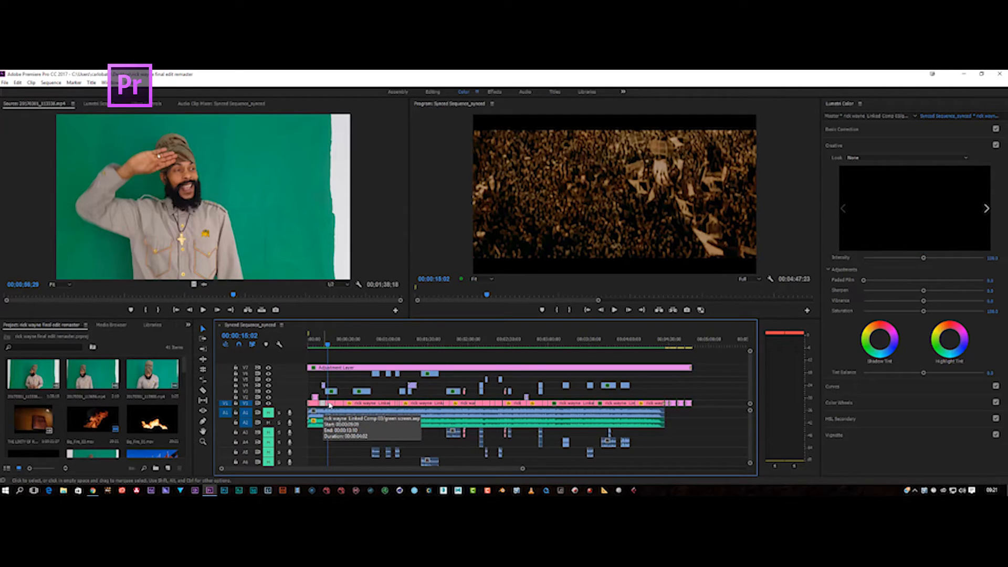
pyautogui.click(368, 405)
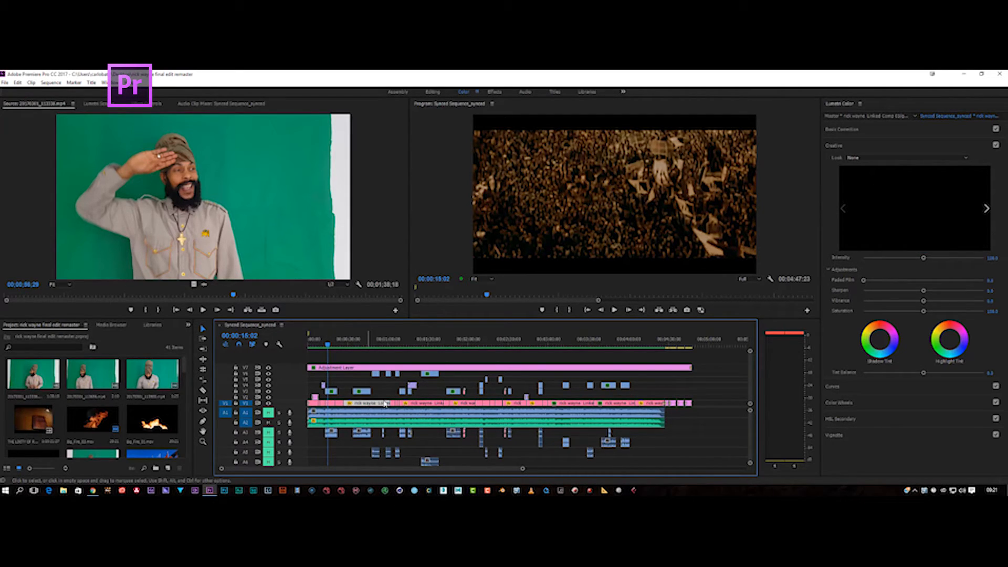
pyautogui.click(393, 405)
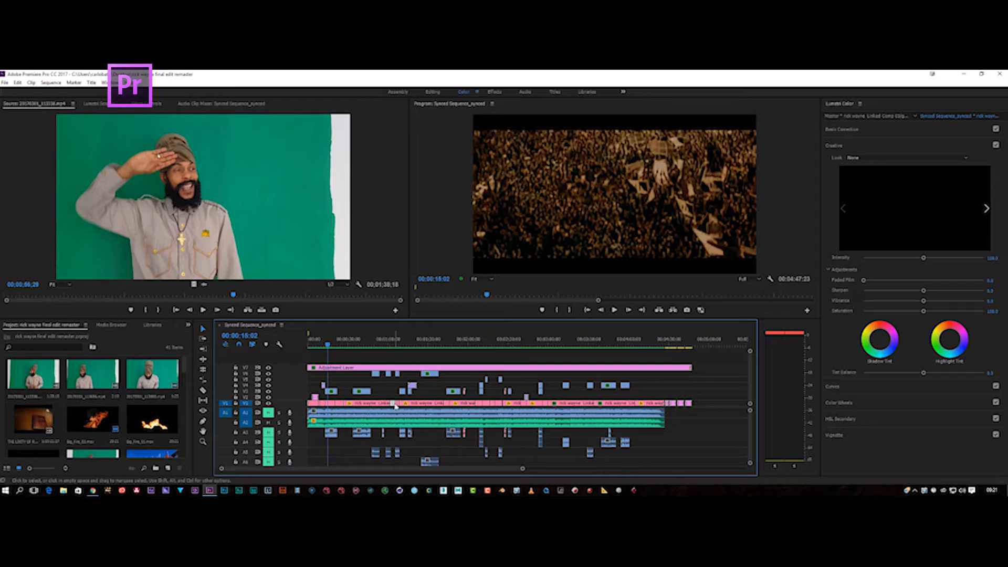
pyautogui.click(423, 405)
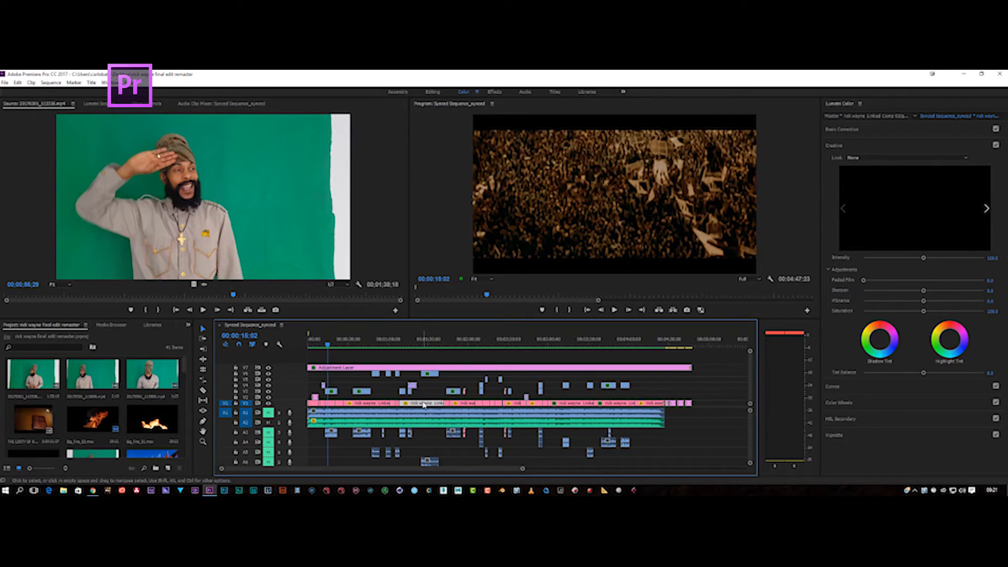
# Display the clips' effect settings and examine the motion and opacity values of shots between 00:00:03:08 and 00:02:43:16.
pyautogui.click(444, 345)
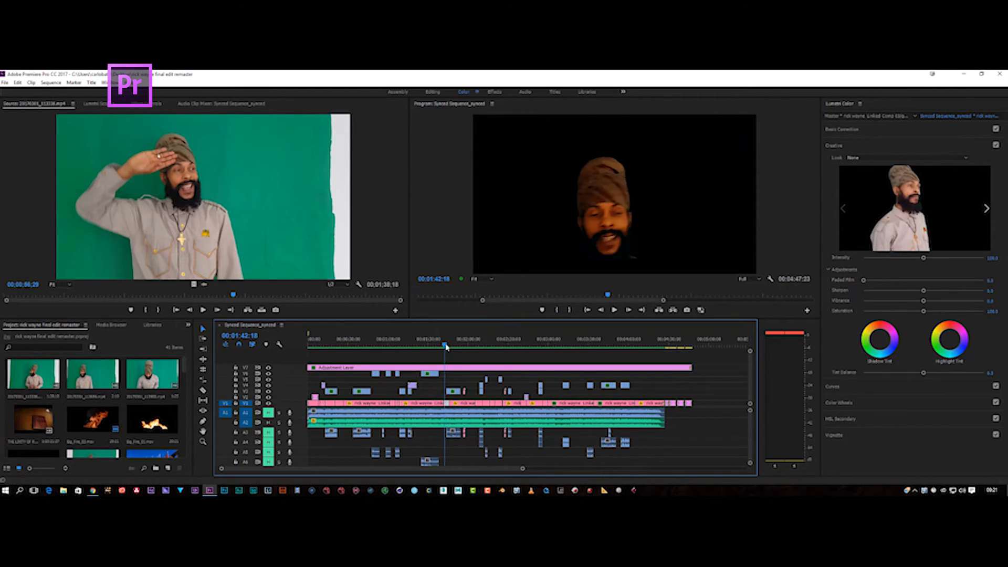
pyautogui.click(147, 104)
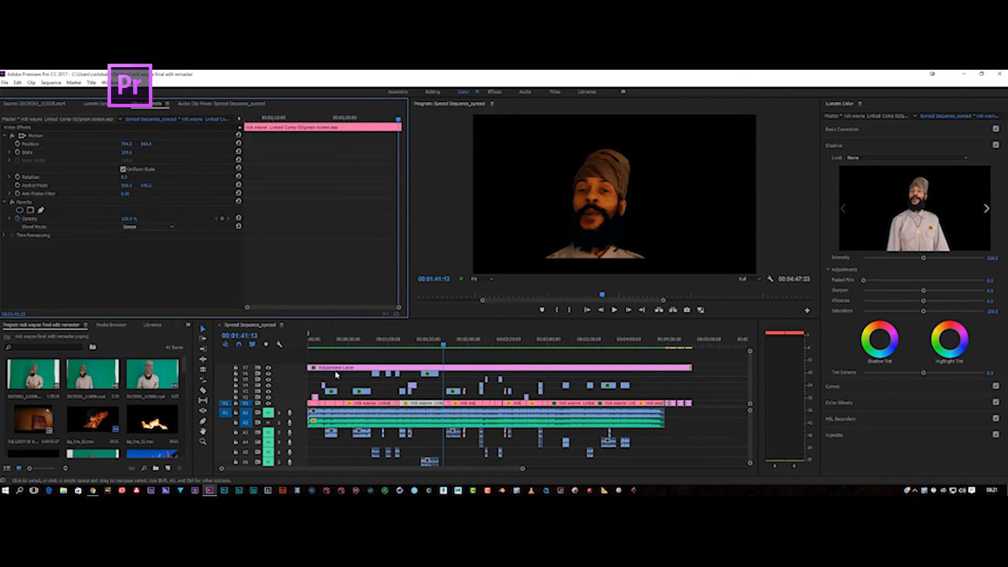
pyautogui.click(344, 345)
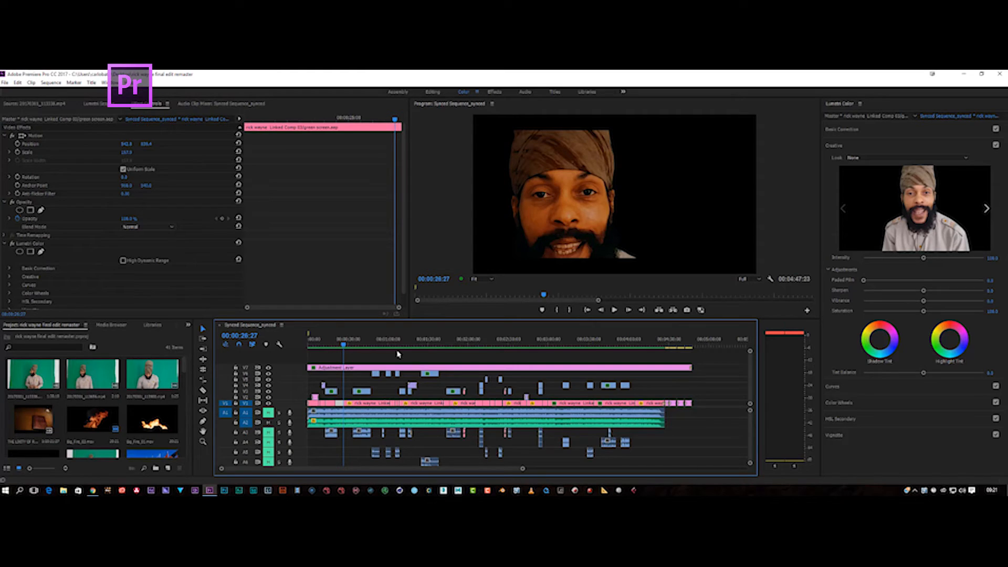
pyautogui.click(527, 347)
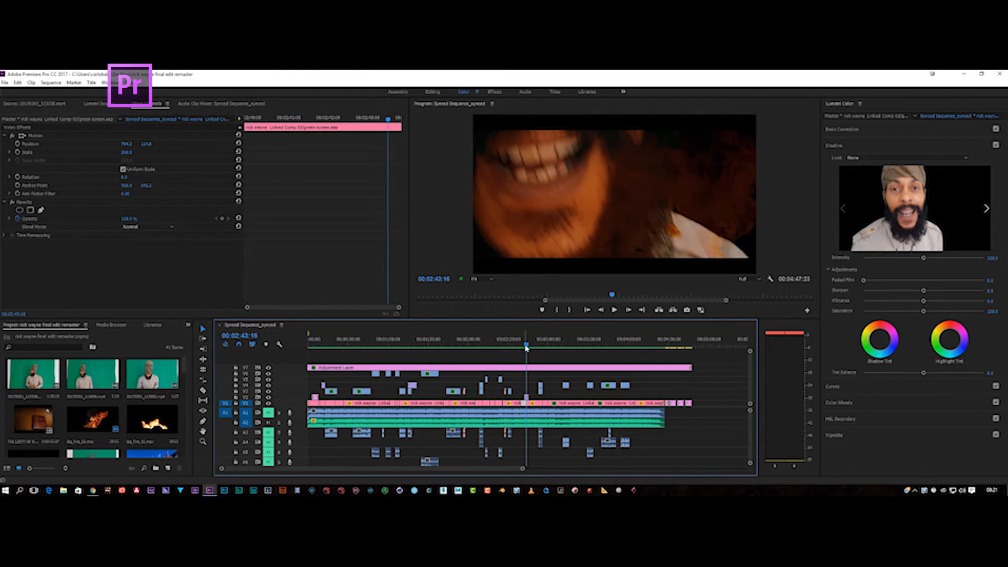
pyautogui.moveTo(527, 347); pyautogui.dragTo(525, 345)
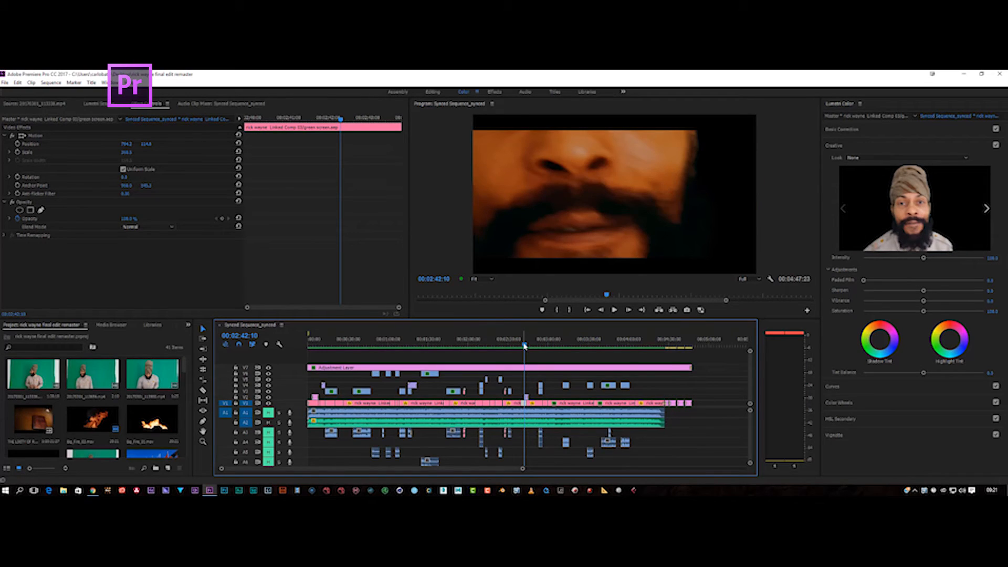
pyautogui.click(334, 346)
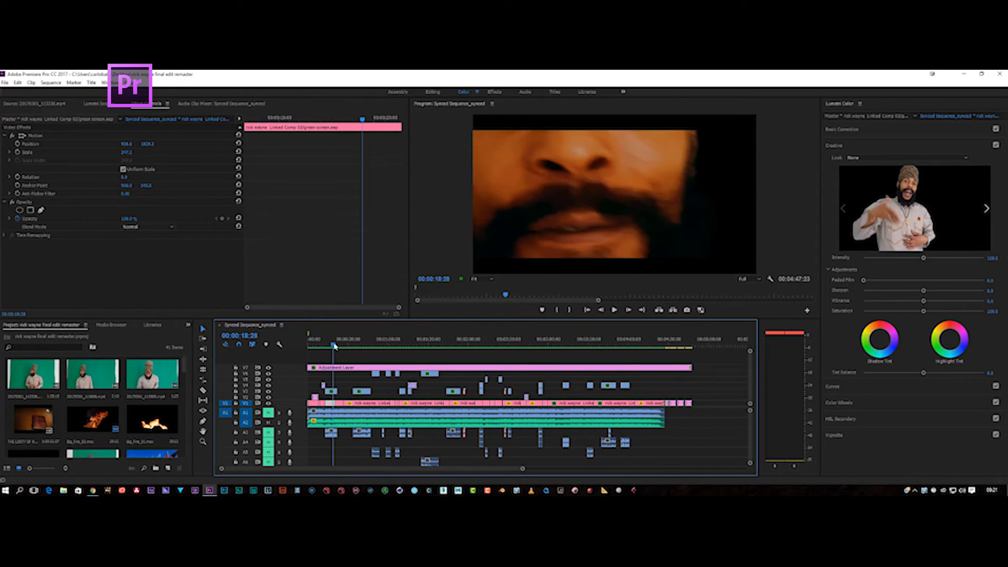
pyautogui.click(314, 345)
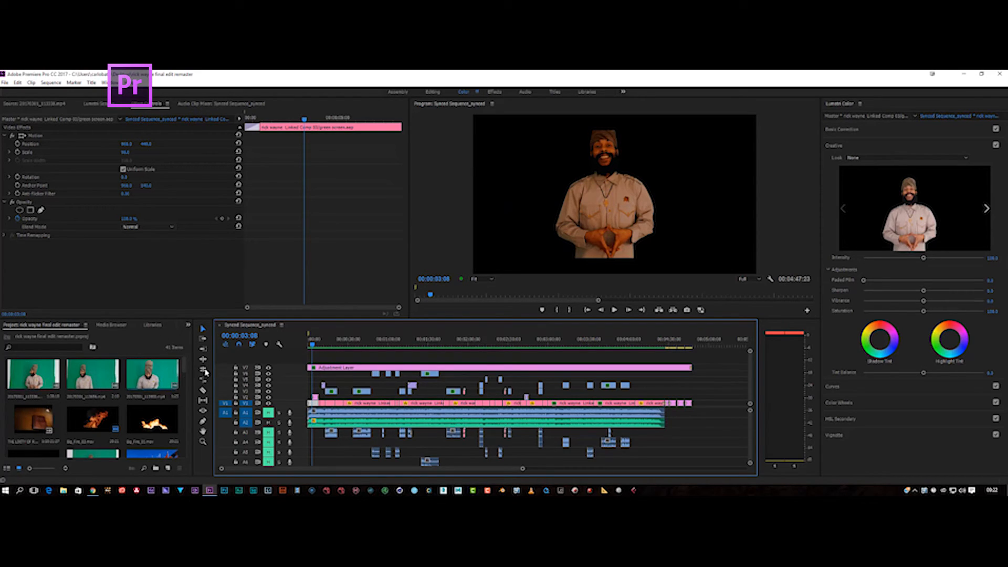
# Open the saluting performer's green-screen clip from the project bin in the source viewer and scrub through its first half.
pyautogui.moveTo(184, 363)
pyautogui.mouseDown()
pyautogui.moveTo(185, 383)
pyautogui.moveTo(183, 356)
pyautogui.mouseUp()
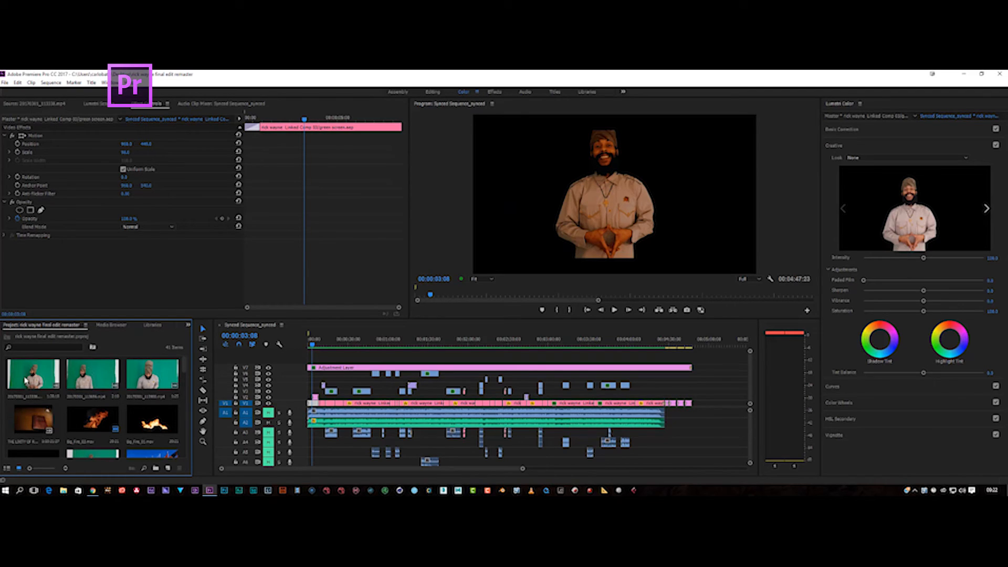
pyautogui.scroll(-2, 82, 391)
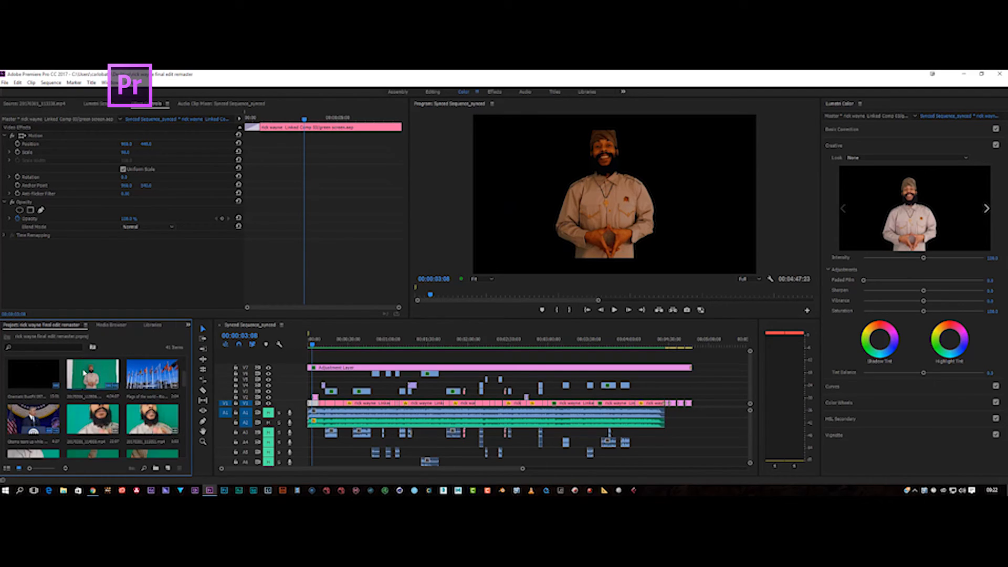
pyautogui.doubleClick(83, 389)
pyautogui.moveTo(121, 296); pyautogui.dragTo(161, 295)
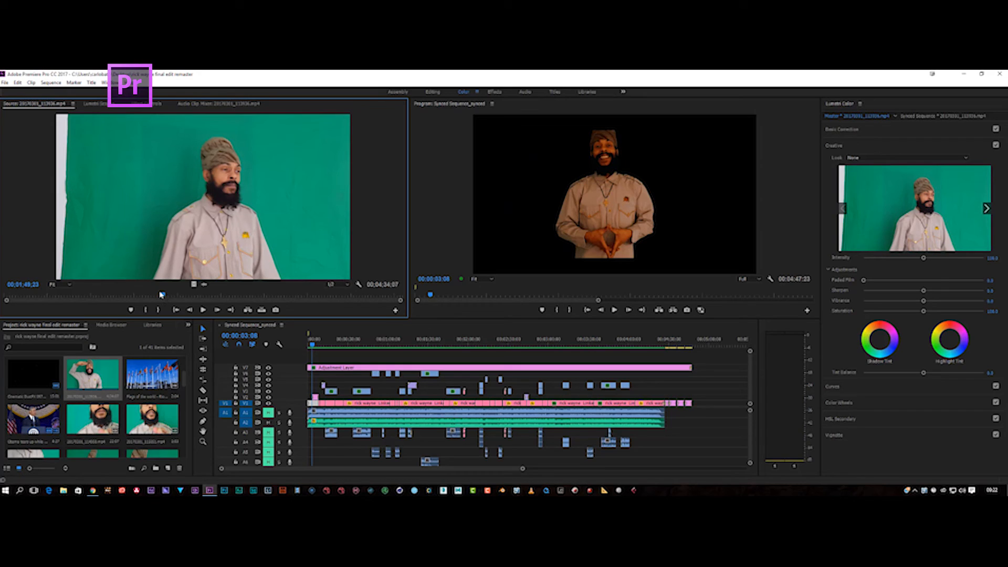
# Compare the raw green-screen footage, up to its close-up, with the graded sequence at 00:00:17:05, 00:00:39:28 and 00:00:30:05.
pyautogui.click(330, 342)
pyautogui.moveTo(162, 295); pyautogui.dragTo(165, 294)
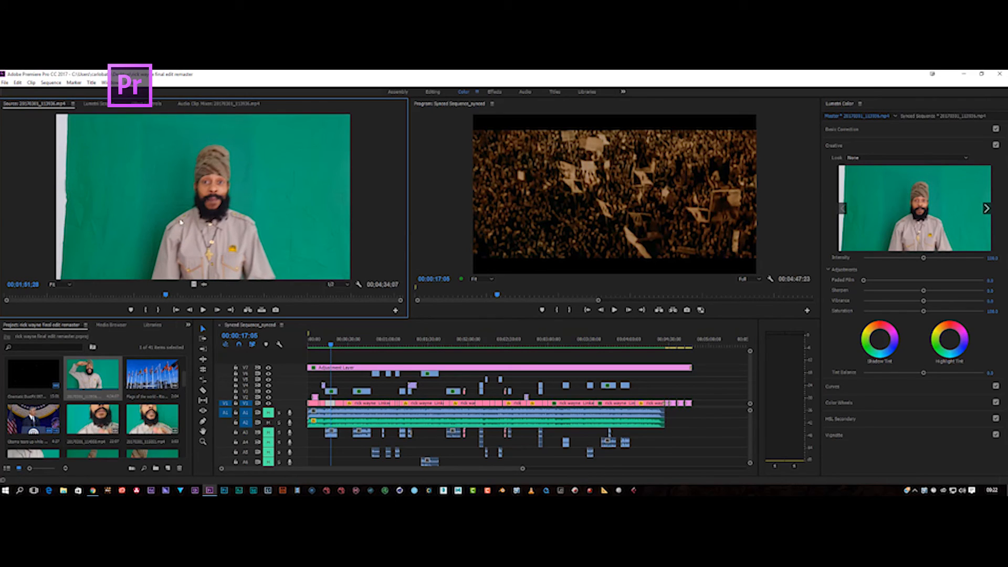
pyautogui.moveTo(165, 294); pyautogui.dragTo(255, 297)
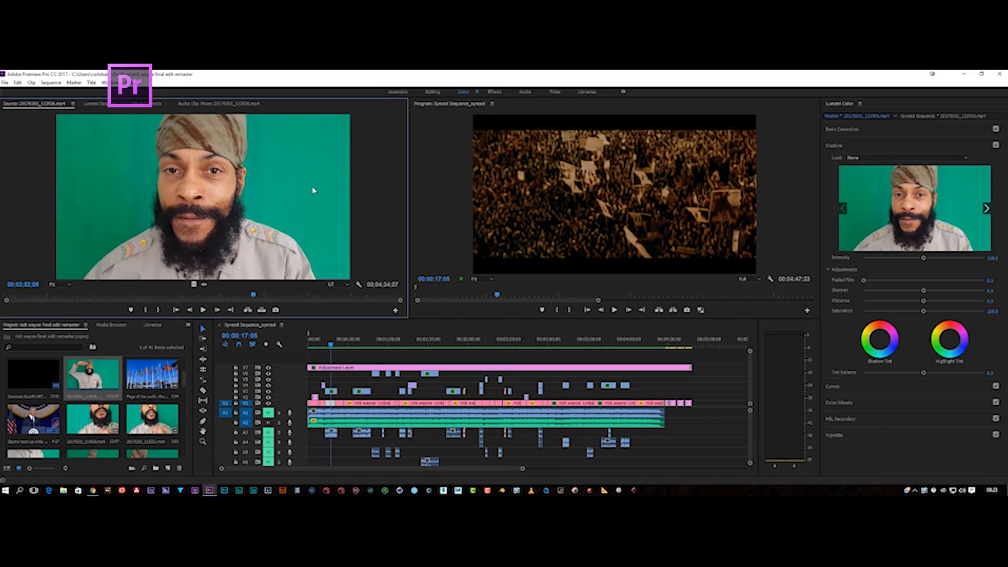
pyautogui.click(363, 344)
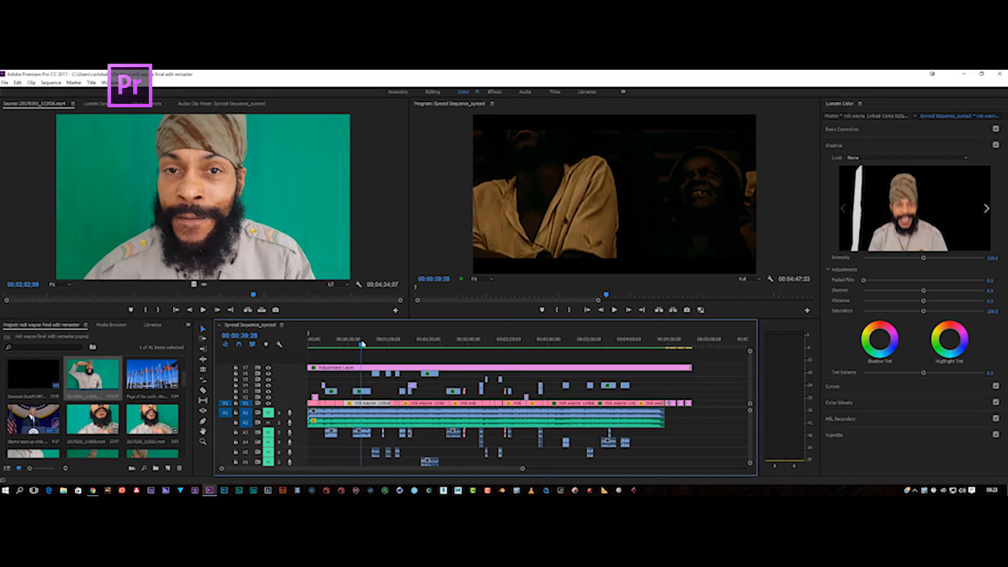
pyautogui.moveTo(363, 344); pyautogui.dragTo(350, 345)
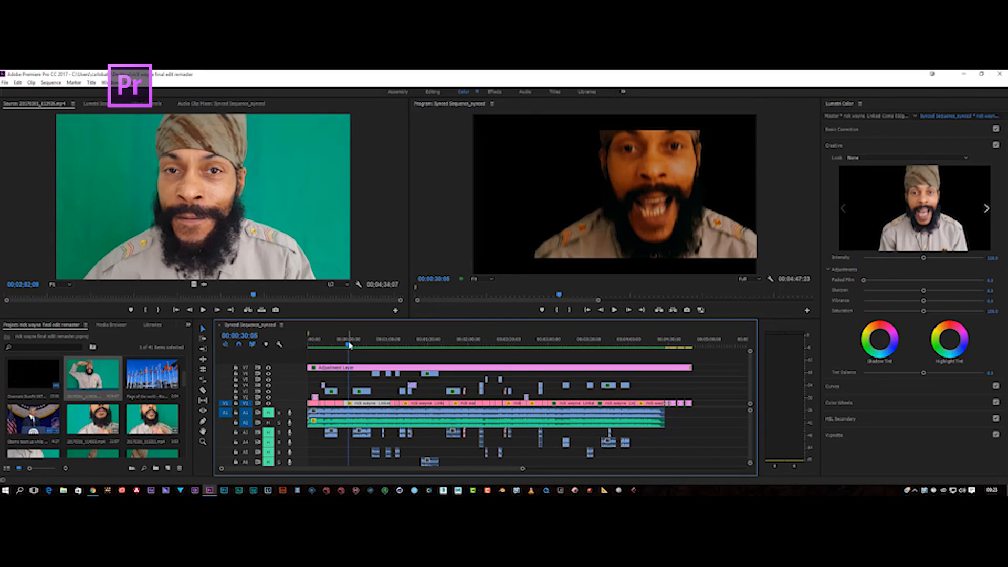